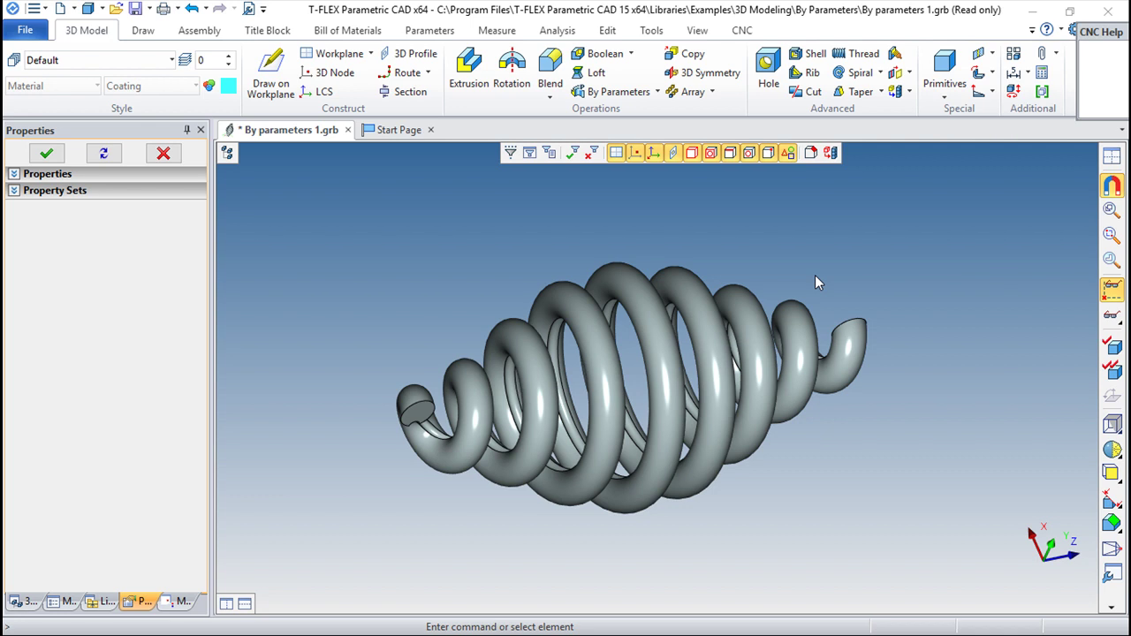
# Examine the spring model and the options offered by the By Parameters sweep operation.
pyautogui.scroll(3, 840, 257)
pyautogui.scroll(-2, 794, 300)
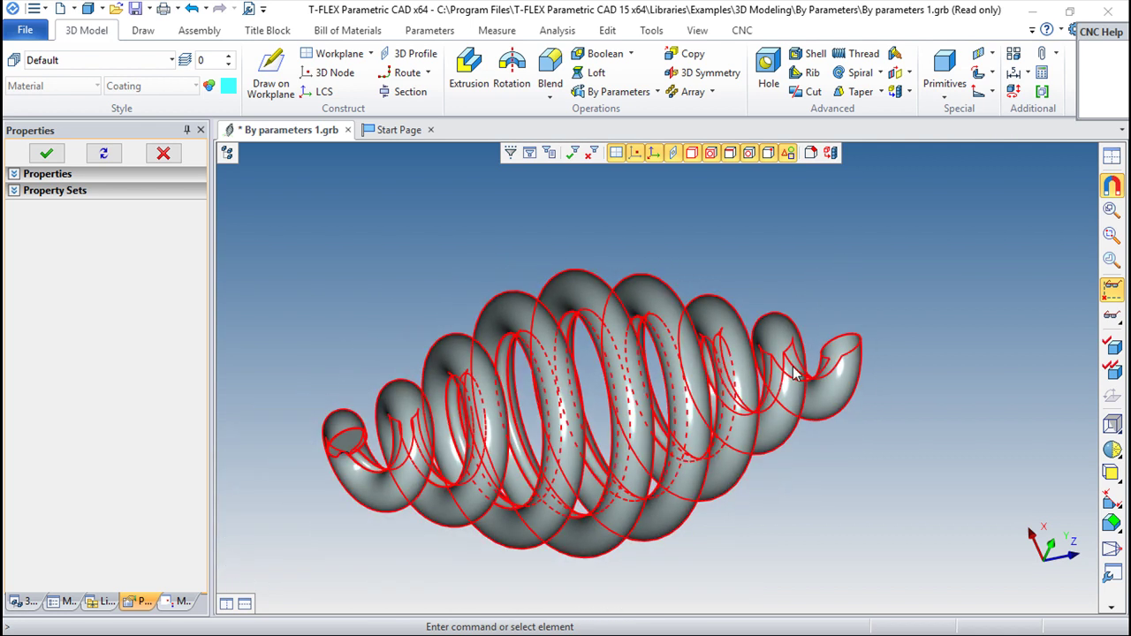
pyautogui.moveTo(858, 270); pyautogui.dragTo(744, 242, button='right')
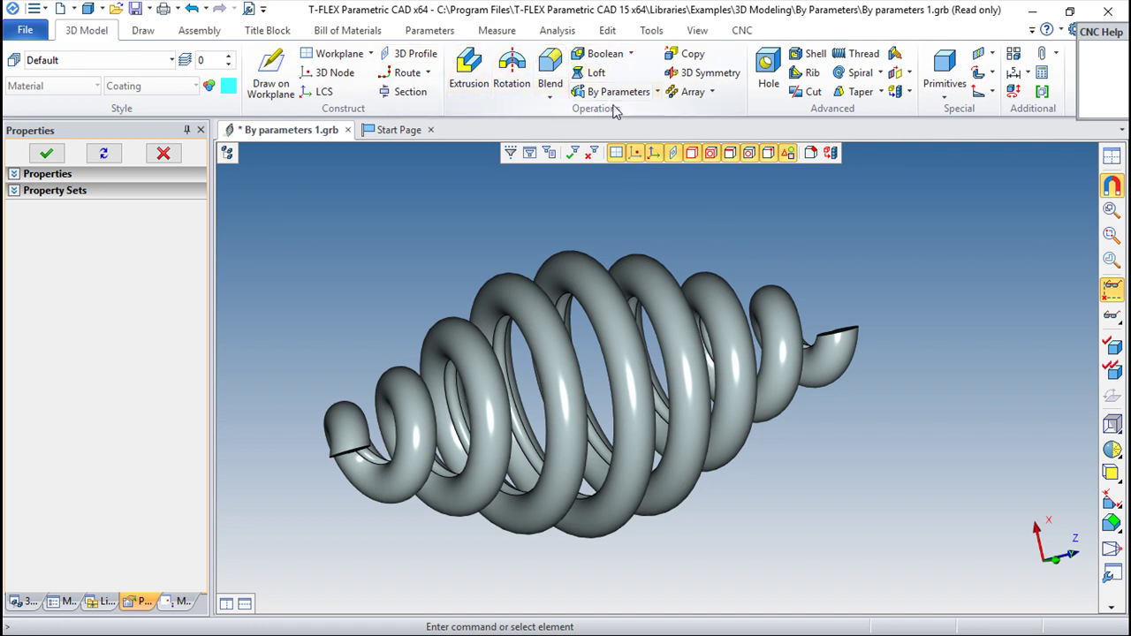
pyautogui.click(657, 92)
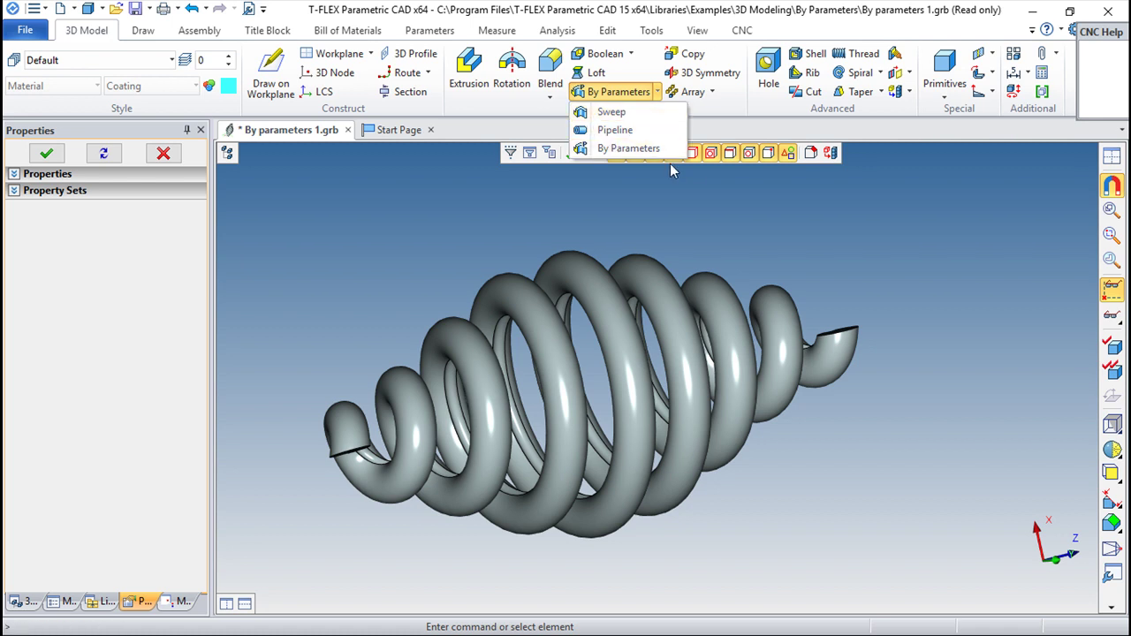
pyautogui.click(601, 92)
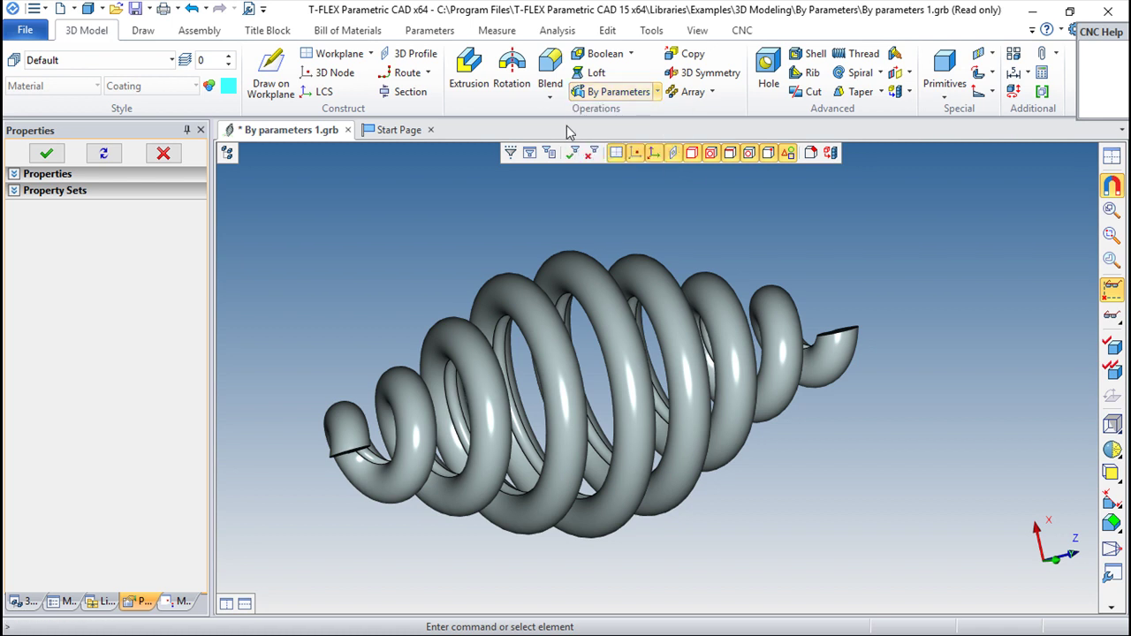
pyautogui.click(658, 92)
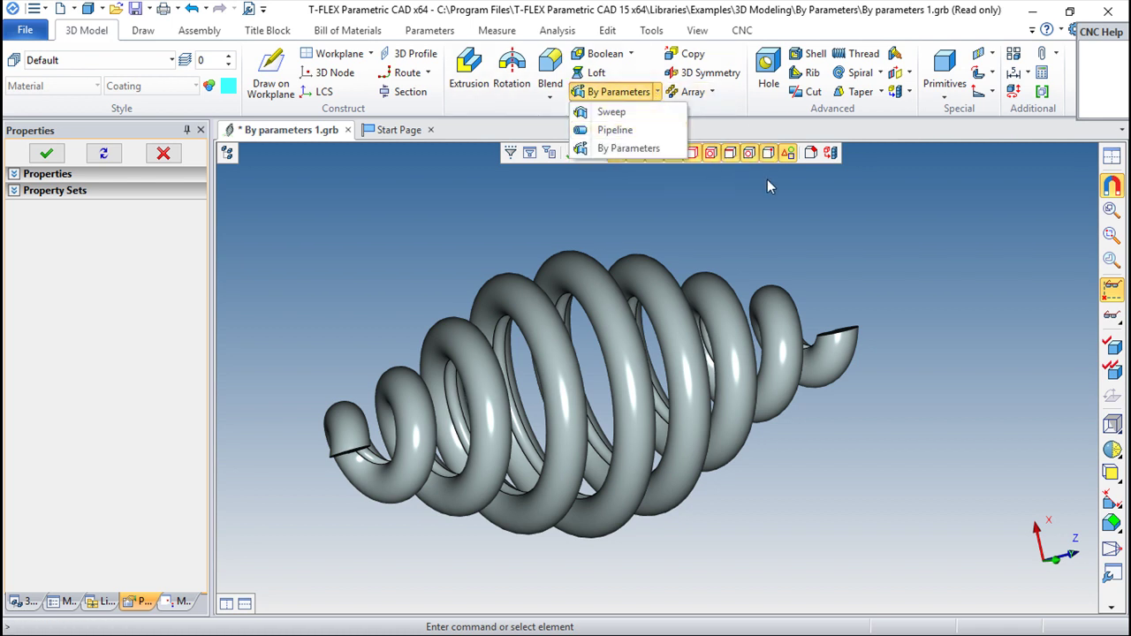
pyautogui.click(614, 148)
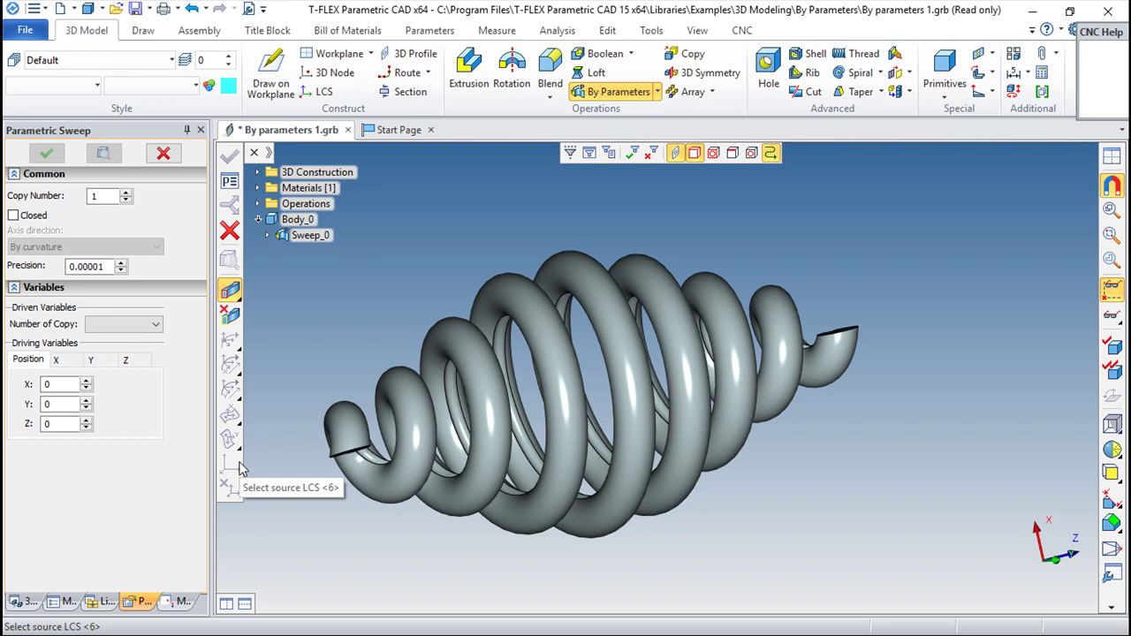
pyautogui.press('Escape')
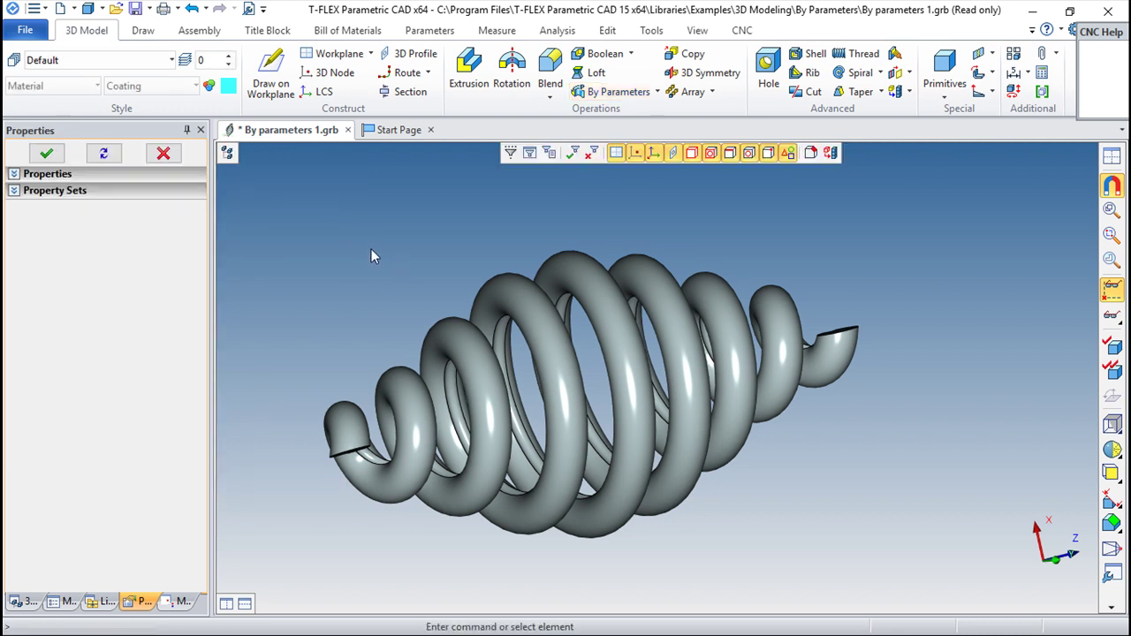
# Review the model's variables n, A and z in the Variable Editor, and close it without changes.
pyautogui.click(429, 30)
pyautogui.click(26, 69)
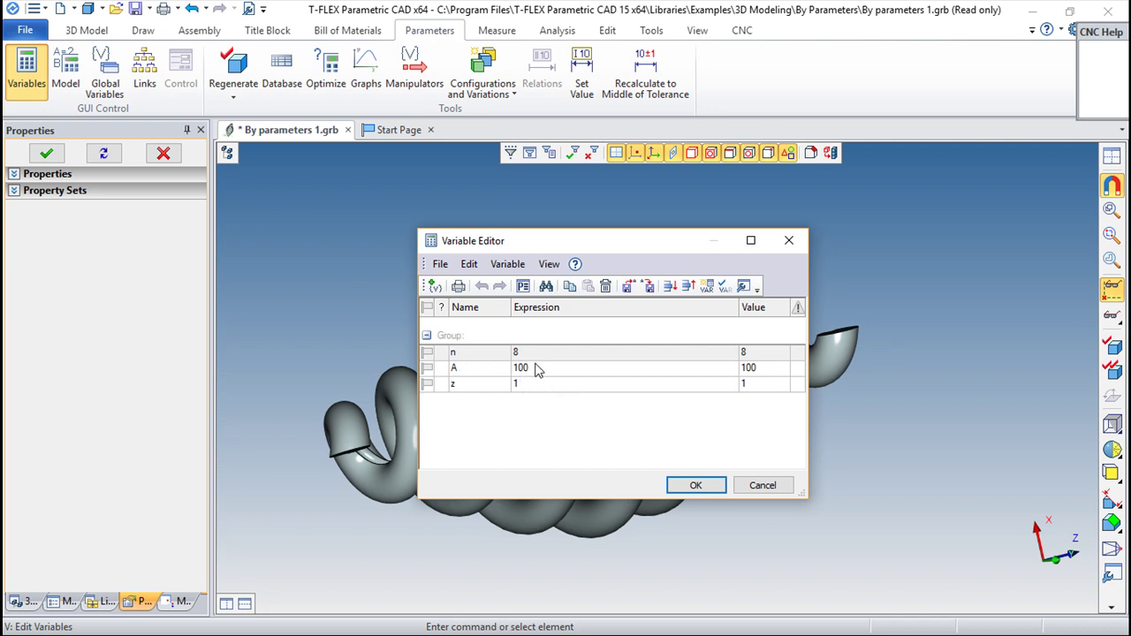
pyautogui.moveTo(573, 244); pyautogui.dragTo(865, 378)
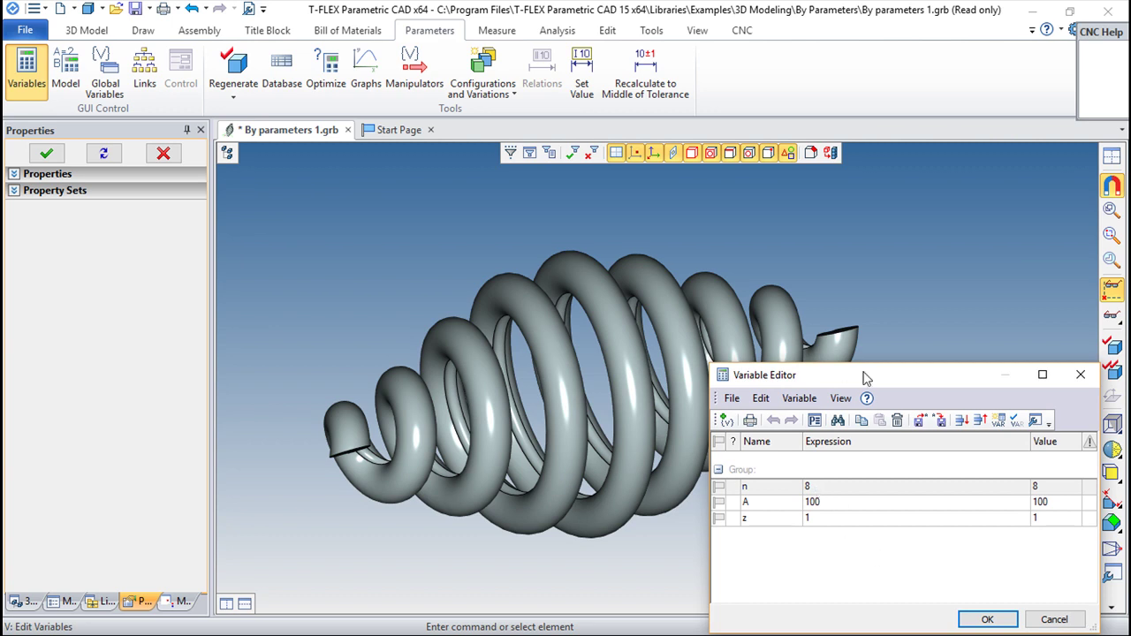
pyautogui.moveTo(862, 367); pyautogui.dragTo(878, 393)
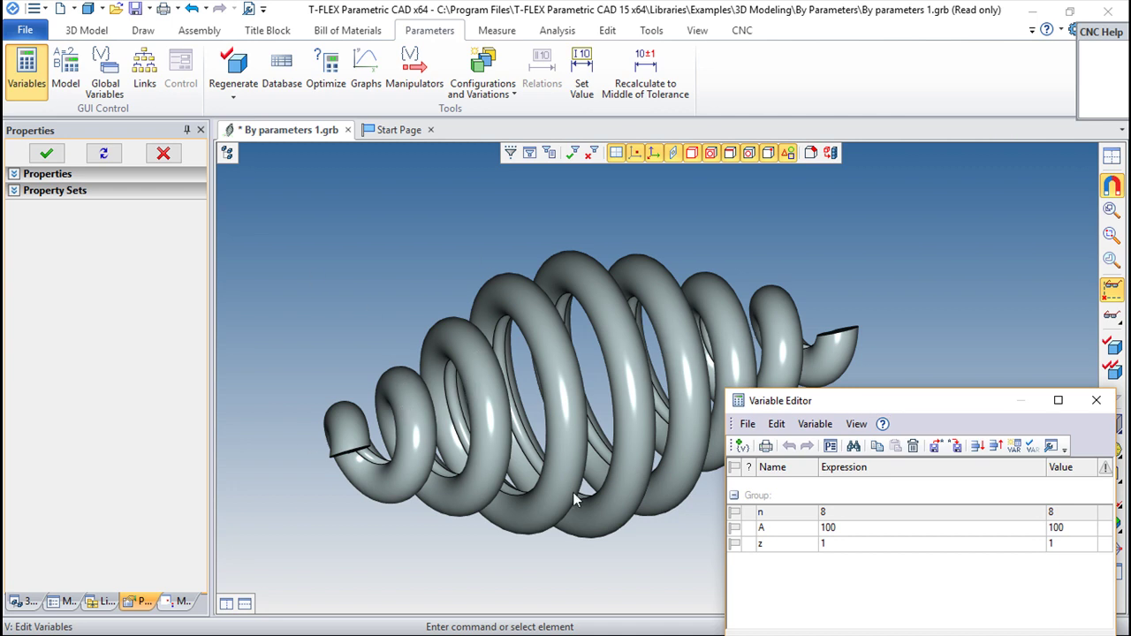
pyautogui.moveTo(914, 403); pyautogui.dragTo(785, 352)
pyautogui.click(966, 353)
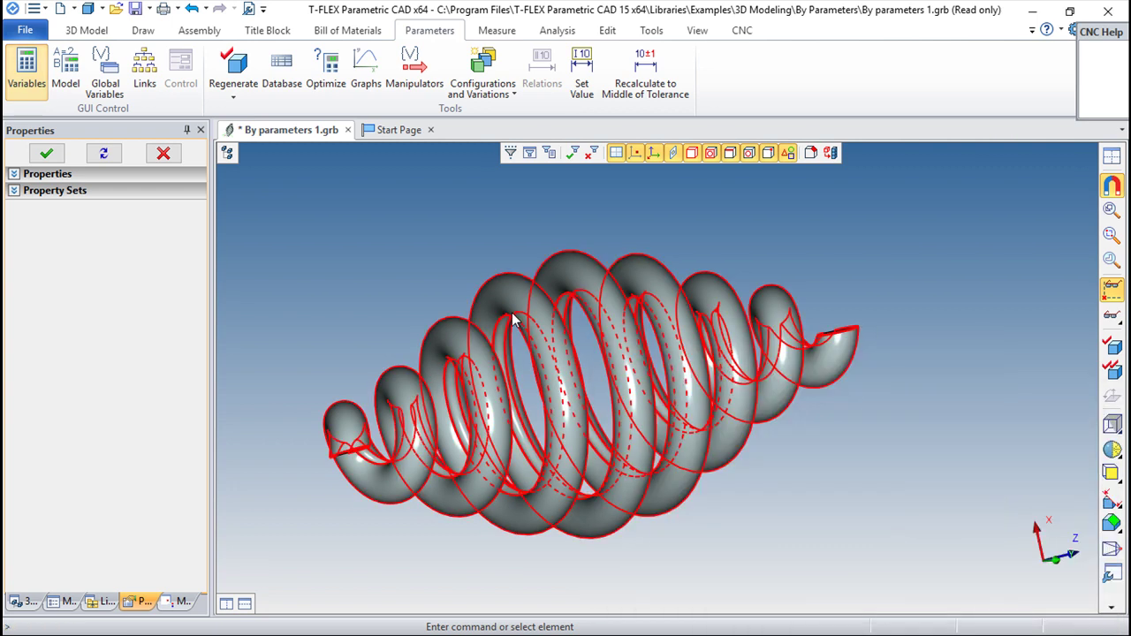
# Open the parametric sweep of Body_0 for editing and review its copy number, driven variable, position and axis expressions.
pyautogui.click(228, 153)
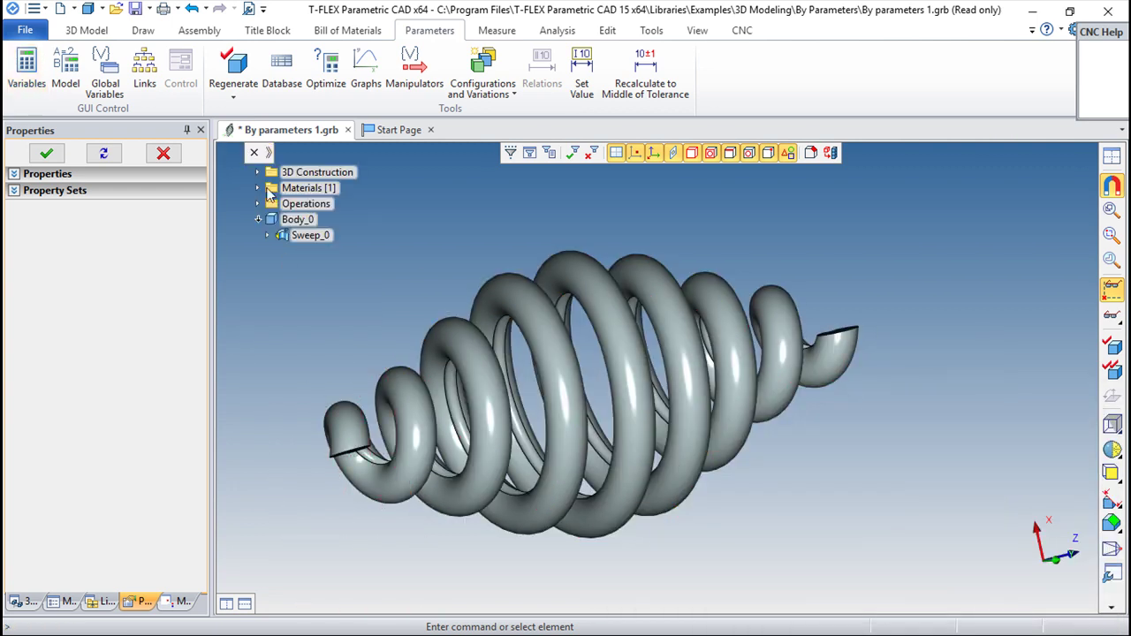
pyautogui.rightClick(289, 219)
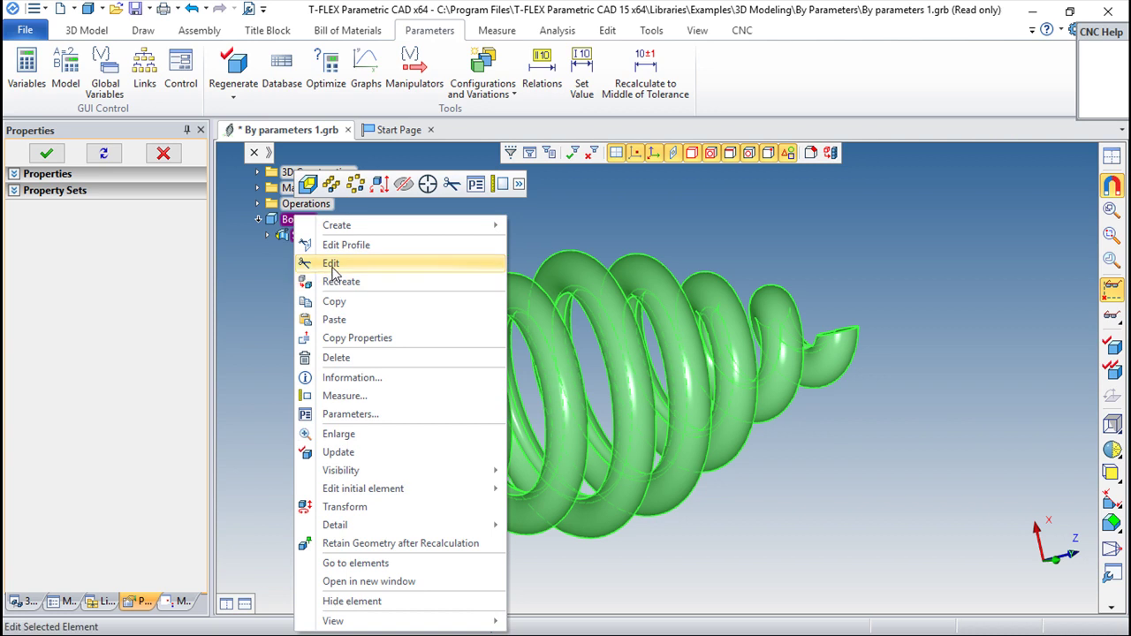
pyautogui.click(332, 263)
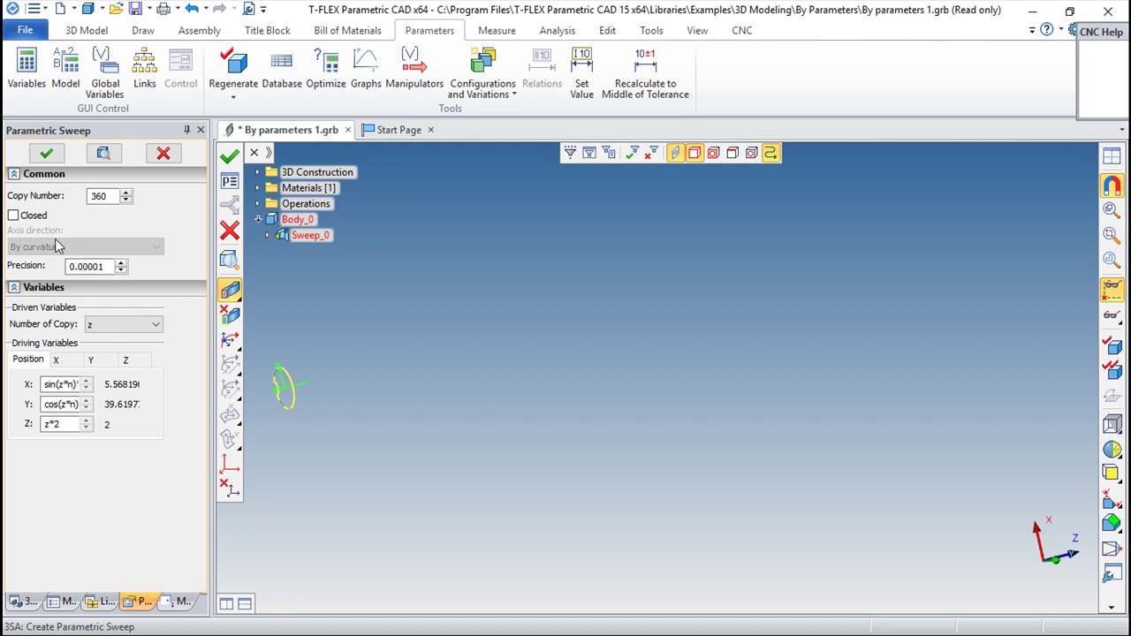
pyautogui.click(101, 324)
pyautogui.doubleClick(110, 196)
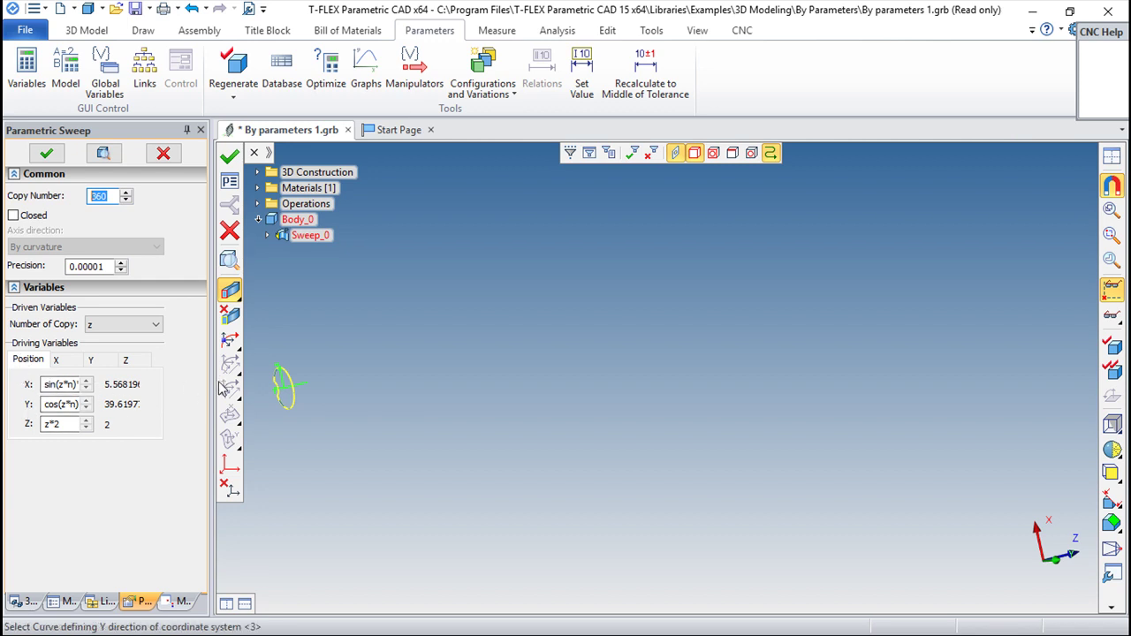
pyautogui.click(57, 364)
pyautogui.click(99, 365)
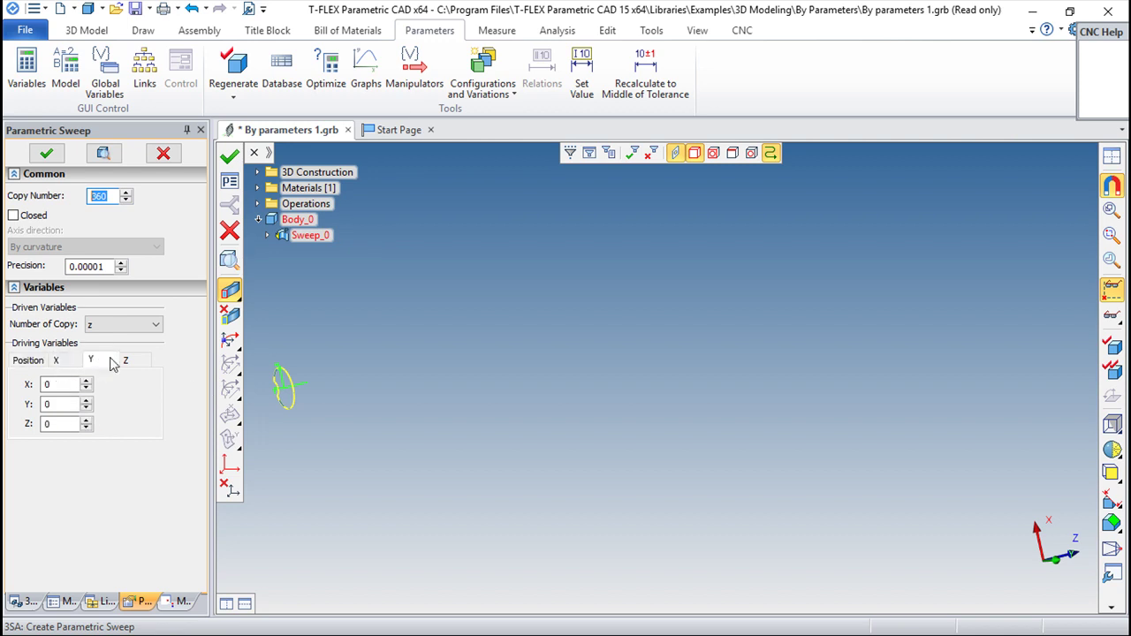
pyautogui.click(130, 364)
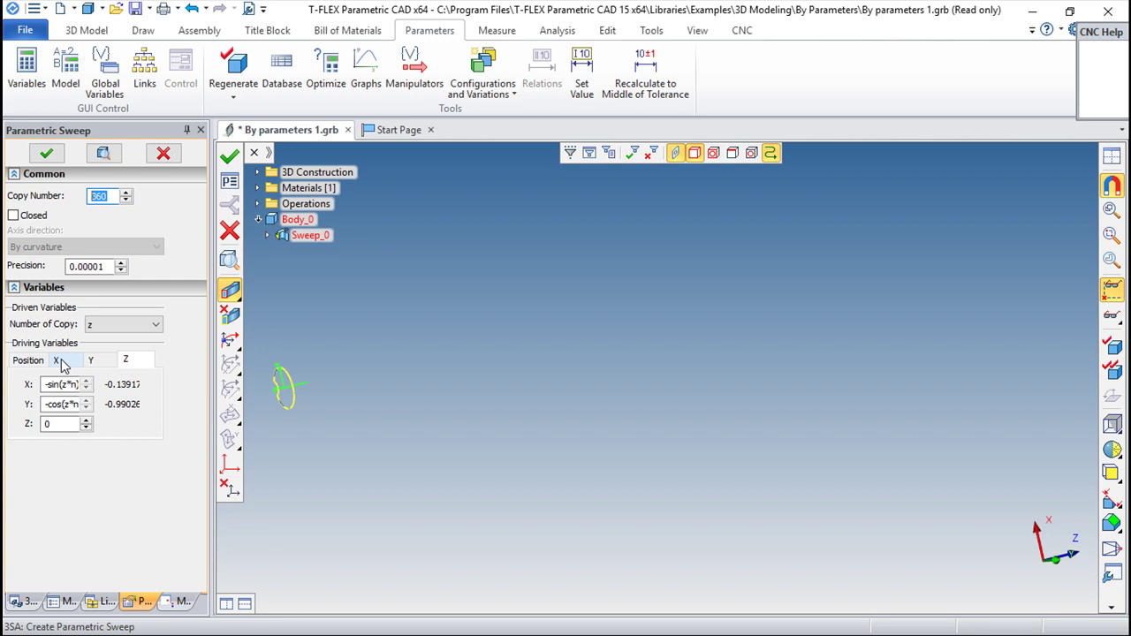
pyautogui.click(33, 359)
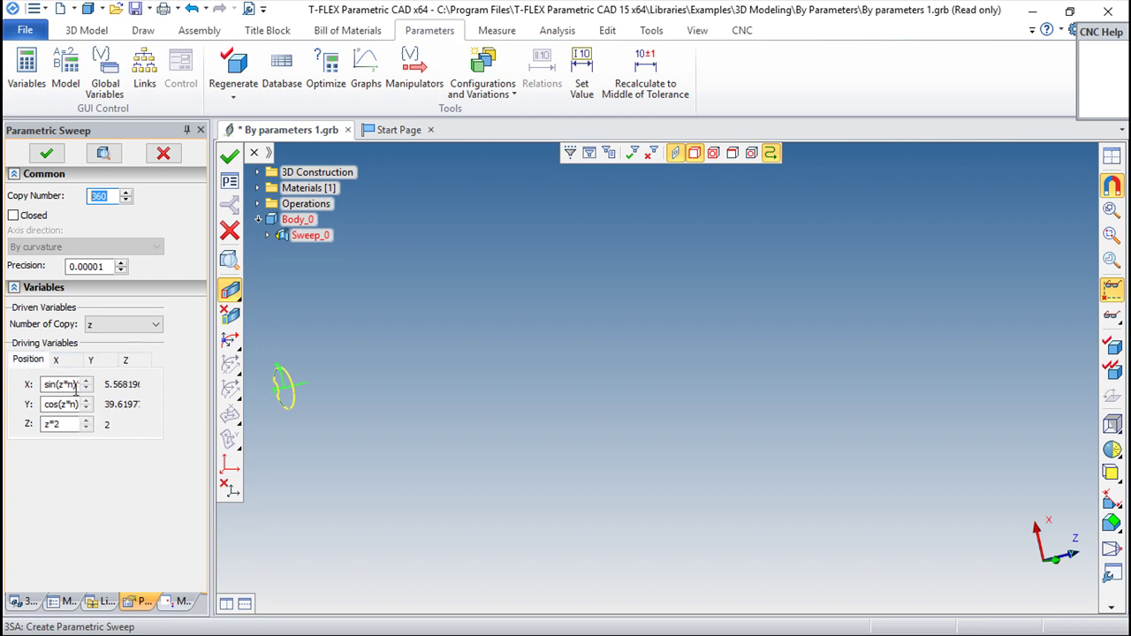
# Read through the full expression of the sweep's X position.
pyautogui.click(44, 384)
pyautogui.press('Right')
pyautogui.press('Right')
pyautogui.press('Right')
pyautogui.press('Right')
pyautogui.press('Right')
pyautogui.press('Right')
pyautogui.press('Right')
pyautogui.press('Right')
pyautogui.press('Right')
pyautogui.press('Right')
pyautogui.press('Right')
pyautogui.press('Right')
pyautogui.press('Right')
pyautogui.press('Right')
pyautogui.press('Right')
pyautogui.press('Right')
pyautogui.press('Right')
pyautogui.press('Right')
pyautogui.press('Right')
pyautogui.press('Right')
pyautogui.press('Left')
pyautogui.press('Left')
pyautogui.press('Left')
pyautogui.press('Left')
pyautogui.press('Left')
pyautogui.press('Left')
pyautogui.press('Left')
pyautogui.press('Left')
pyautogui.press('Left')
pyautogui.press('Left')
pyautogui.press('Left')
pyautogui.press('Left')
pyautogui.press('Left')
pyautogui.press('Left')
pyautogui.press('Left')
pyautogui.press('Left')
pyautogui.press('Left')
pyautogui.press('Left')
pyautogui.press('Left')
pyautogui.press('Left')
# Set the sweep's copy number to 180, apply the change and inspect the spring.
pyautogui.doubleClick(110, 195)
pyautogui.write('180')
pyautogui.click(230, 155)
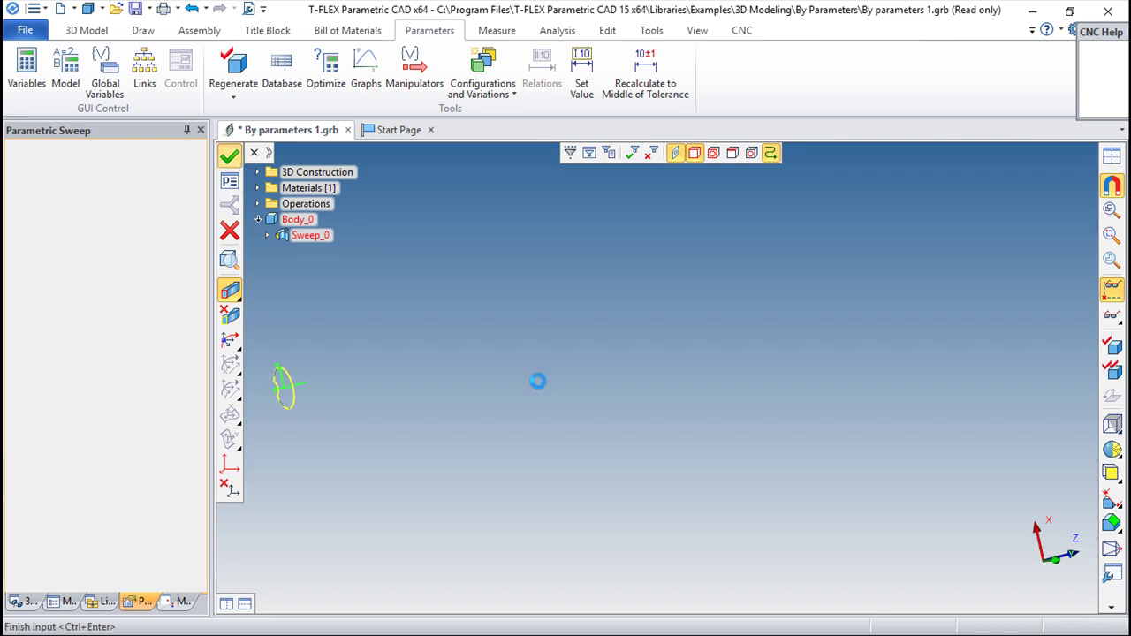
pyautogui.moveTo(698, 417); pyautogui.dragTo(668, 422, button='right')
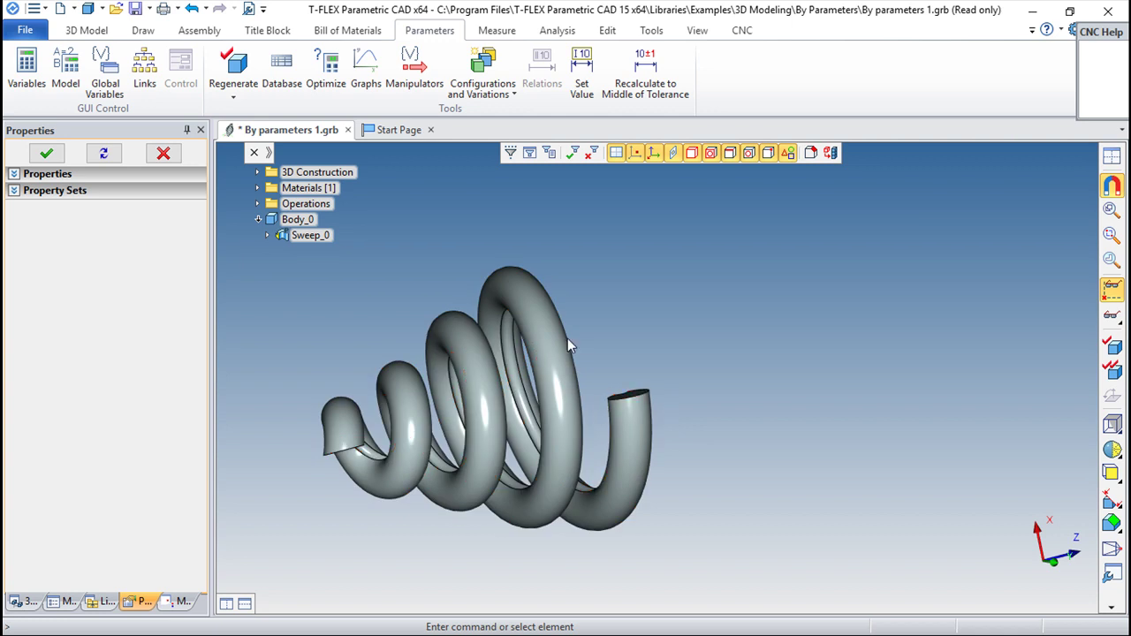
# Reopen the parametric sweep of Body_0 for editing and set its copy number to 360.
pyautogui.click(86, 30)
pyautogui.rightClick(294, 220)
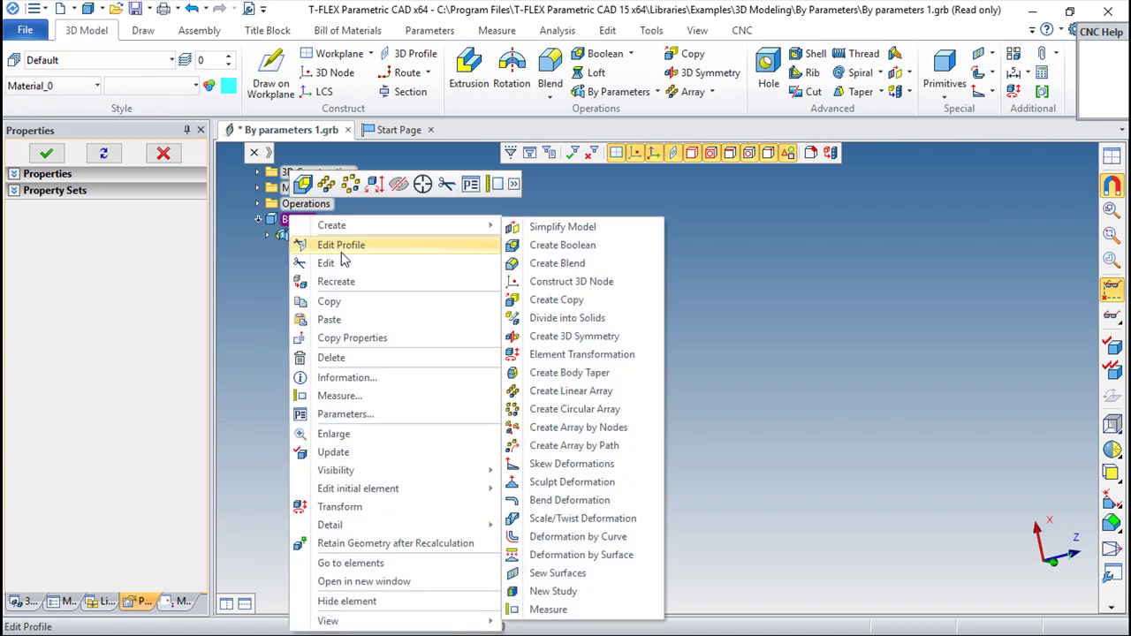
pyautogui.click(340, 263)
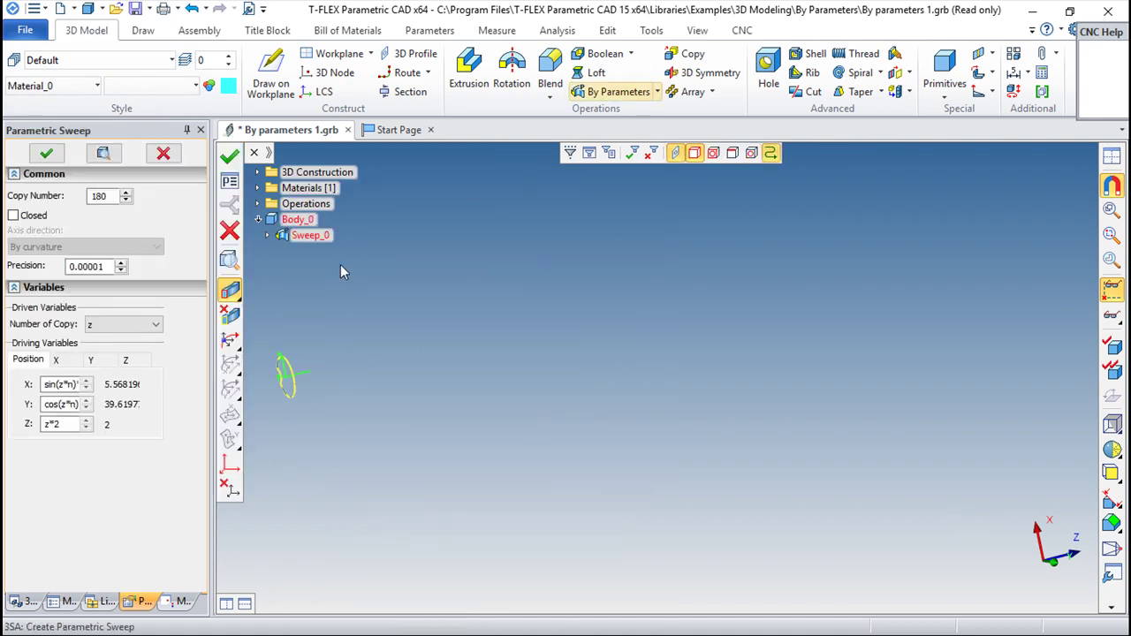
pyautogui.doubleClick(116, 196)
pyautogui.write('360')
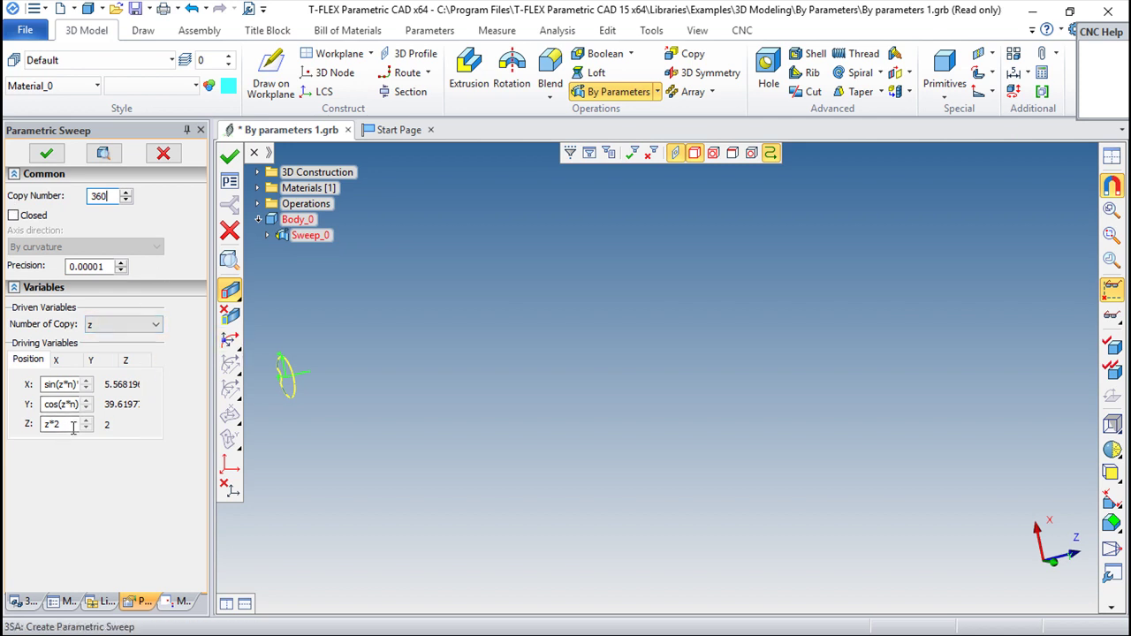
# Set the sweep's Z position expression to z, apply it and inspect the coils.
pyautogui.moveTo(72, 427); pyautogui.dragTo(12, 440)
pyautogui.write('z')
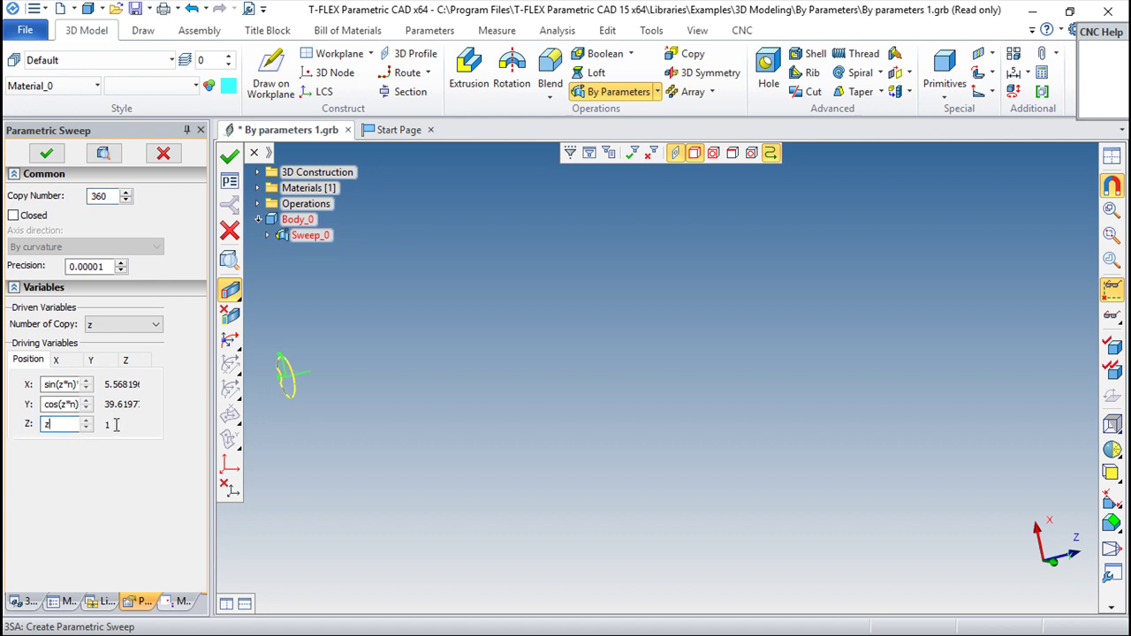
pyautogui.click(230, 156)
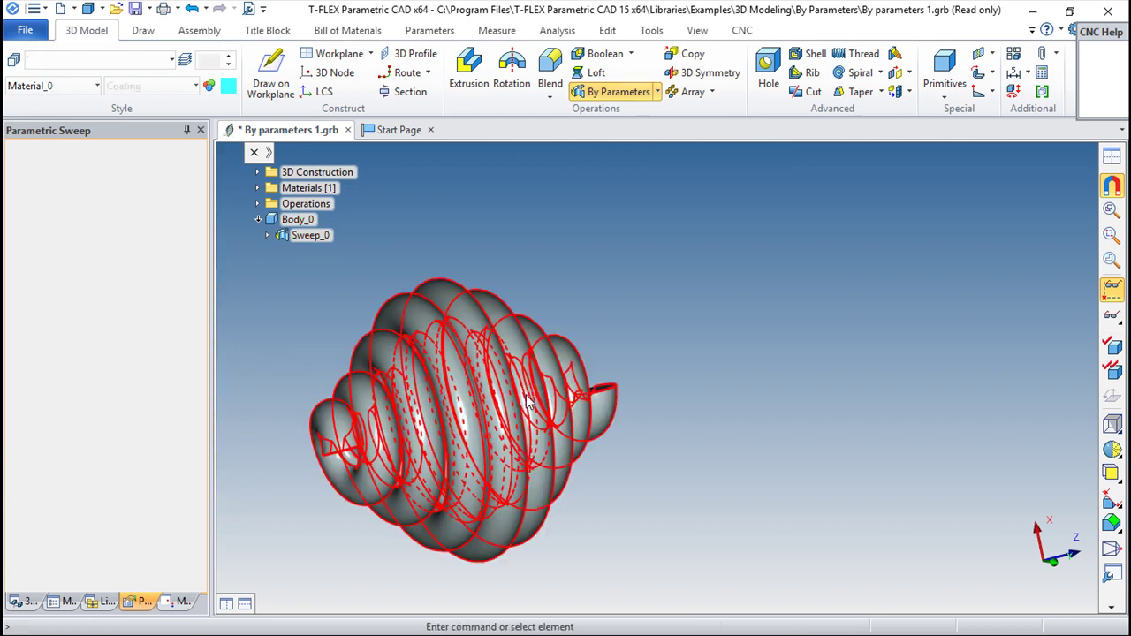
pyautogui.moveTo(730, 457)
pyautogui.mouseDown(button='right')
pyautogui.moveTo(466, 474)
pyautogui.moveTo(592, 442)
pyautogui.mouseUp(button='right')
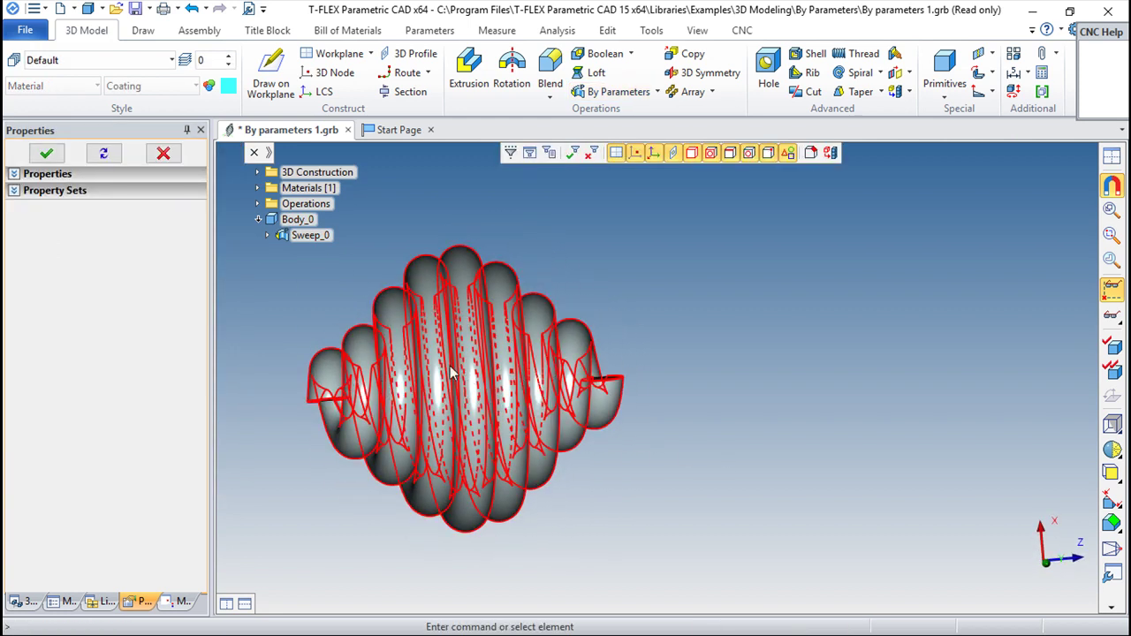
pyautogui.moveTo(696, 379); pyautogui.dragTo(362, 292, button='right')
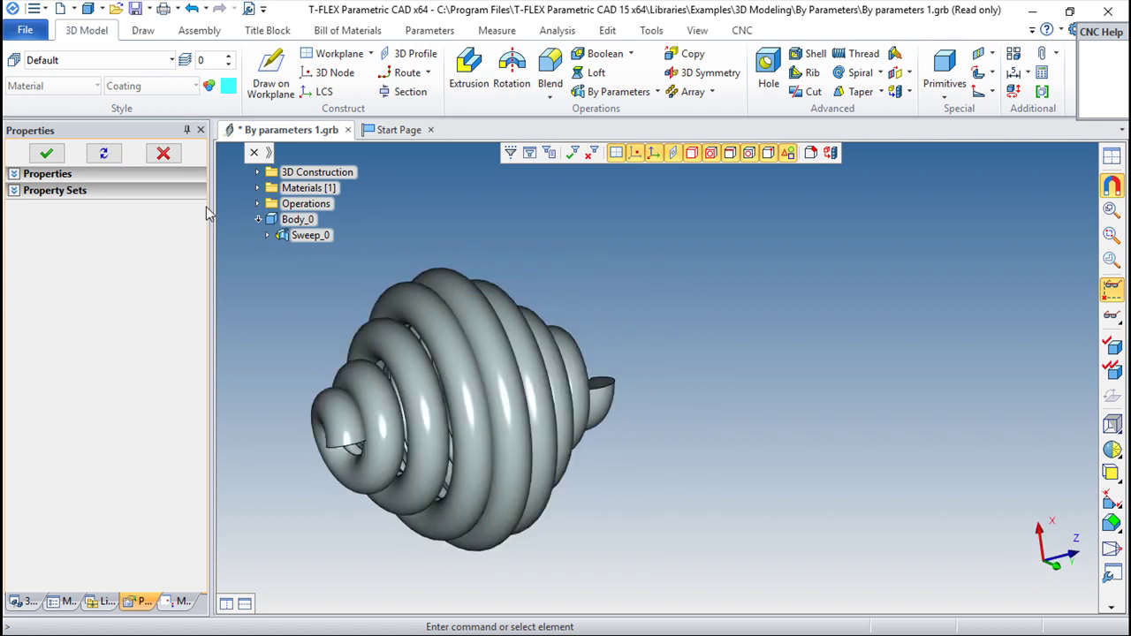
# Edit the sweep of Body_0 again, set its Z position expression to z*2 and apply the change.
pyautogui.rightClick(327, 235)
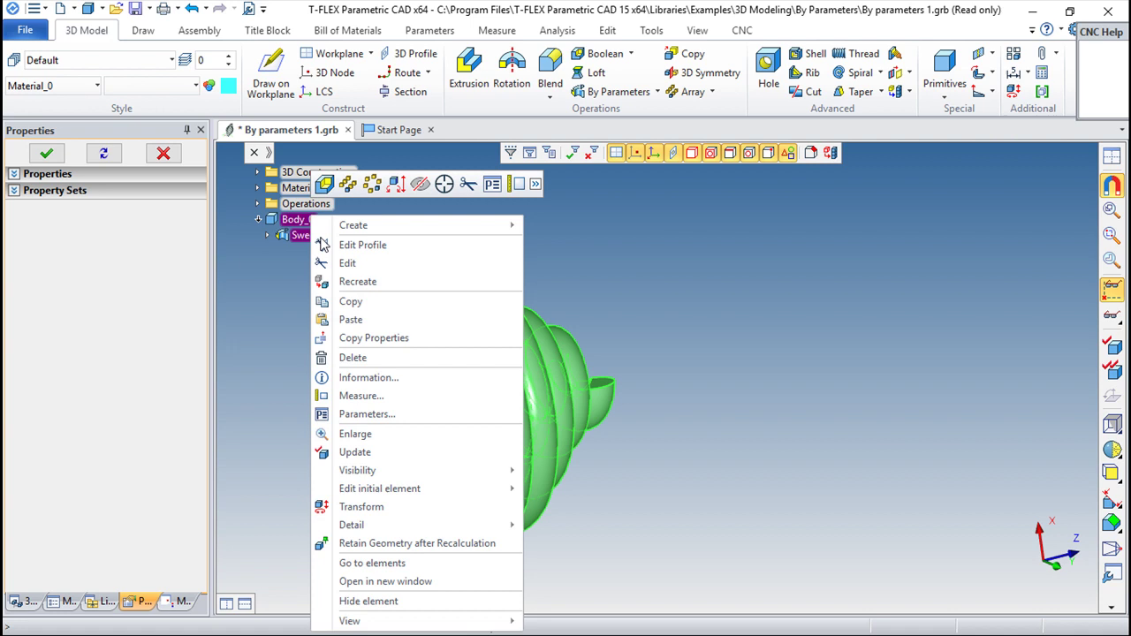
pyautogui.click(358, 263)
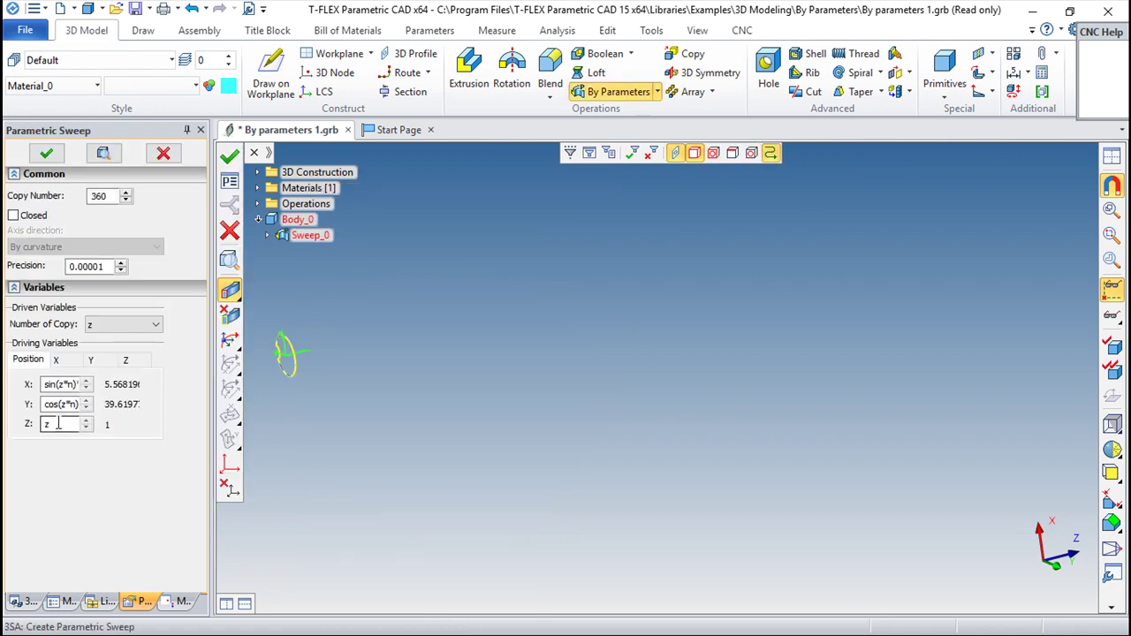
pyautogui.click(131, 361)
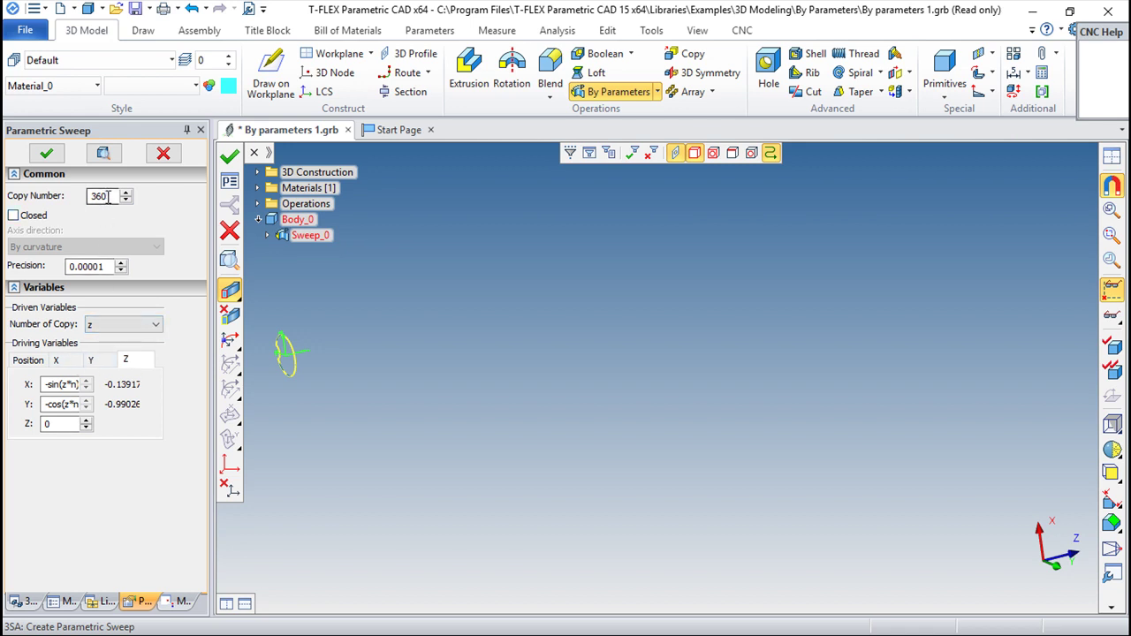
pyautogui.click(56, 360)
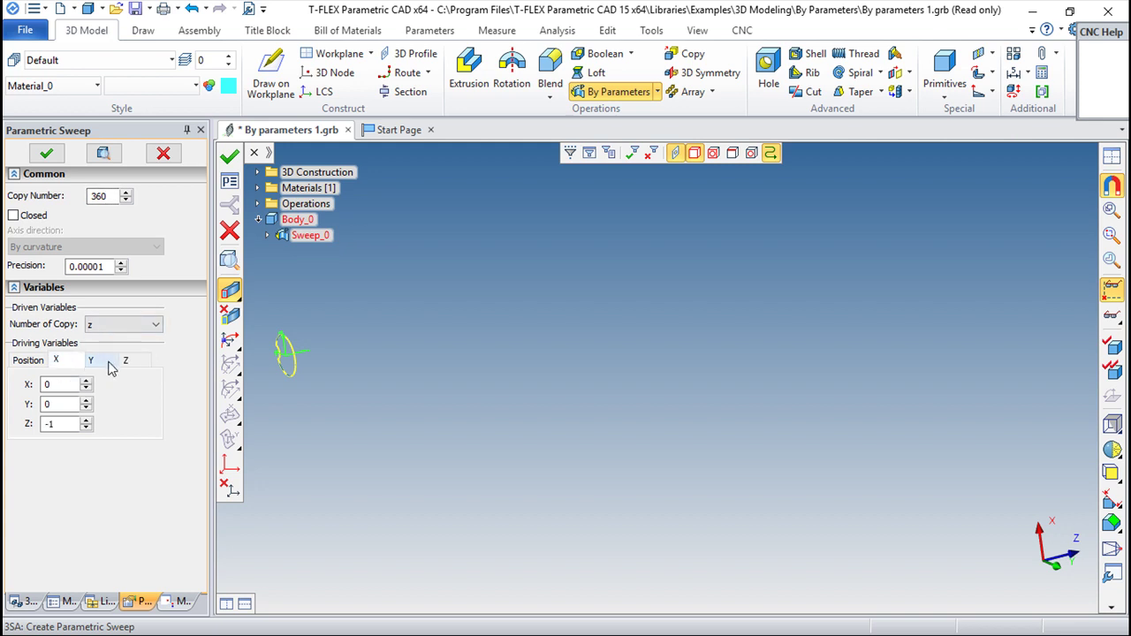
pyautogui.click(28, 360)
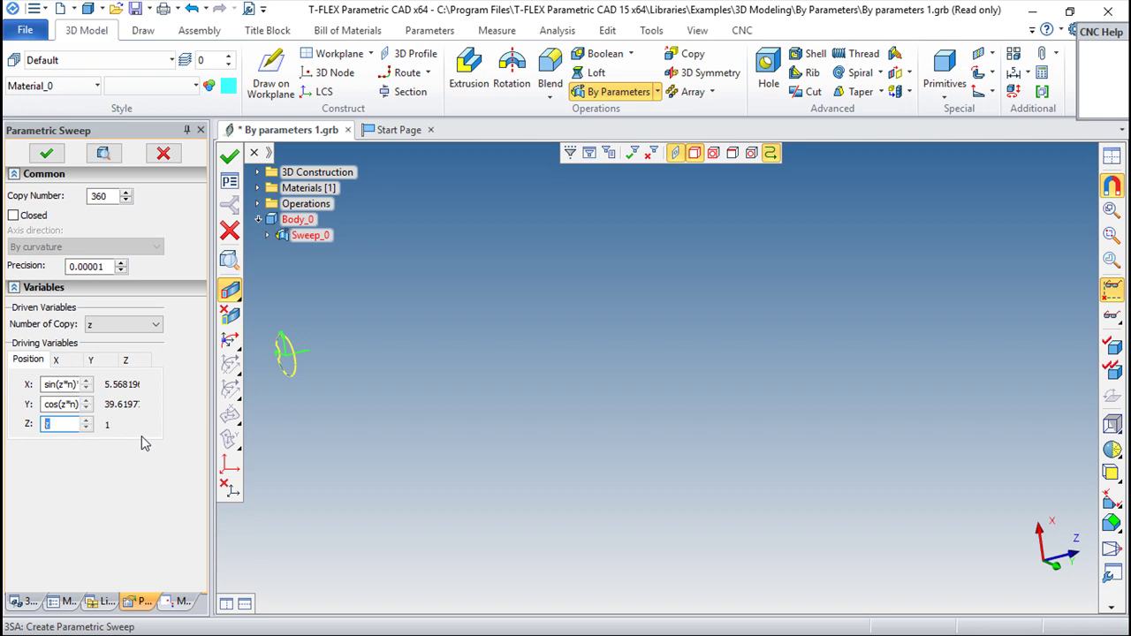
pyautogui.write('z*2')
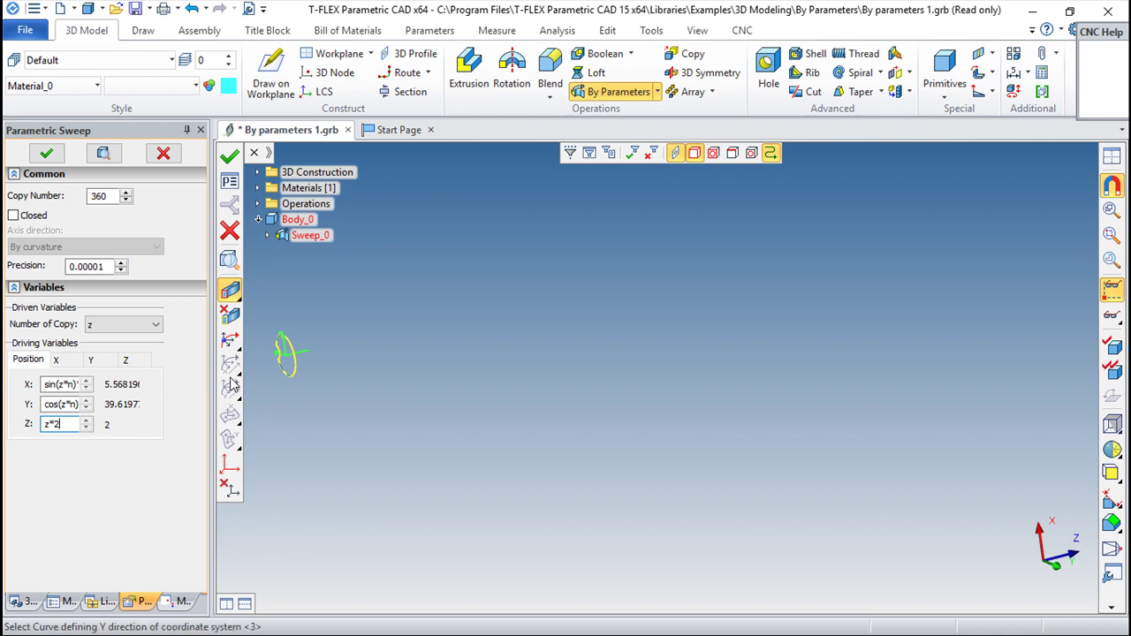
pyautogui.doubleClick(53, 384)
pyautogui.write('z')
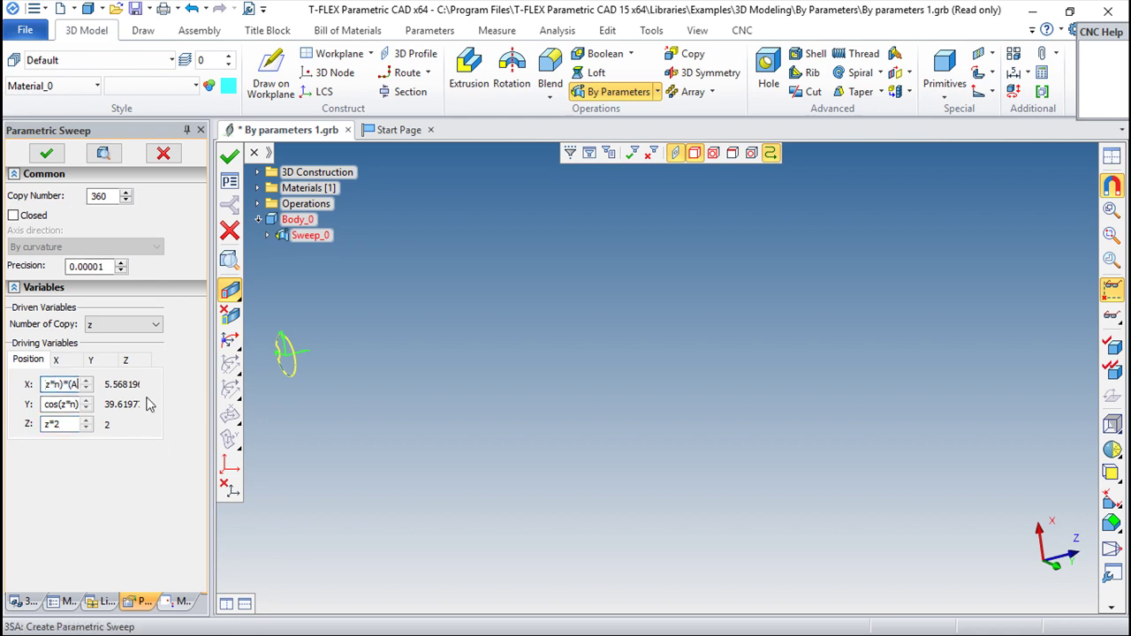
pyautogui.press('End')
pyautogui.write(')')
pyautogui.click(230, 157)
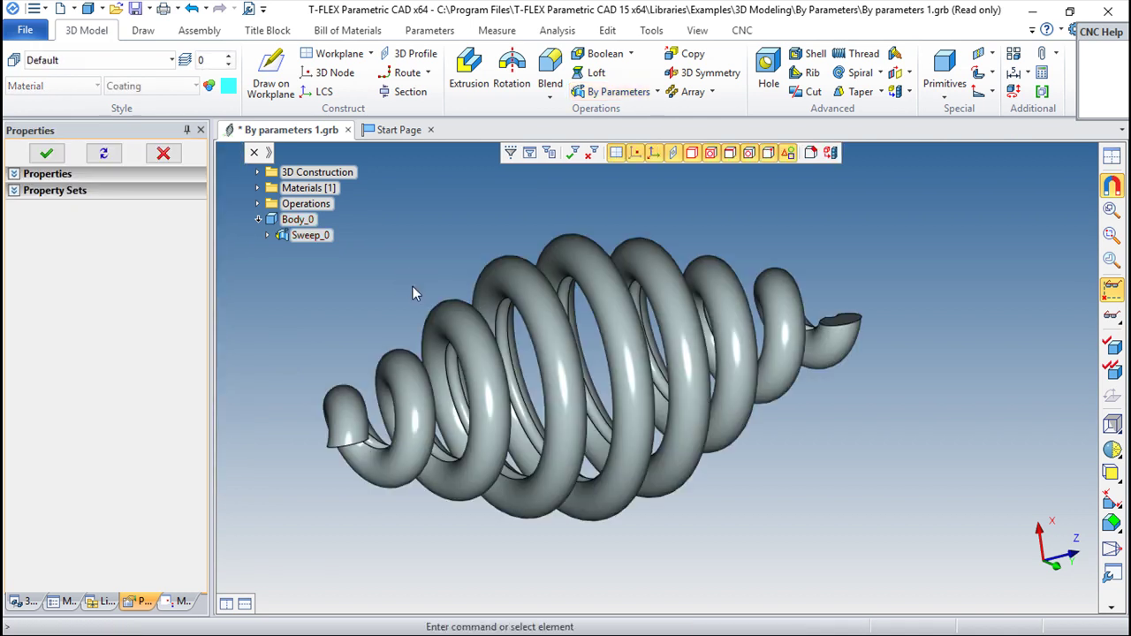
# Set the expression of variable A to 200 in the Variable Editor and accept the change.
pyautogui.click(430, 30)
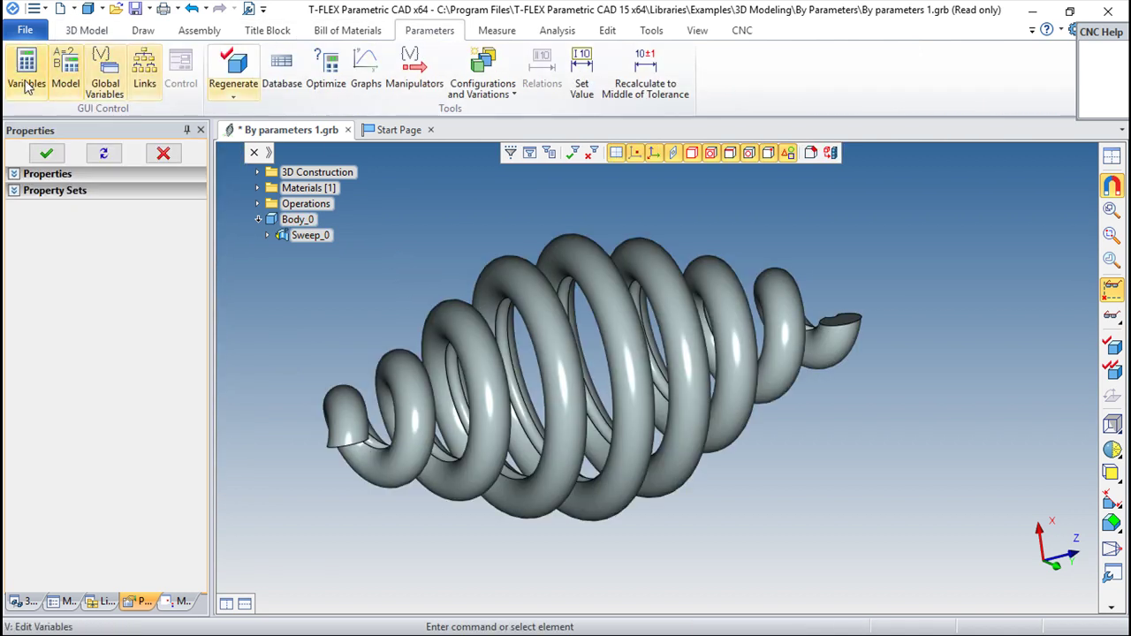
pyautogui.click(27, 72)
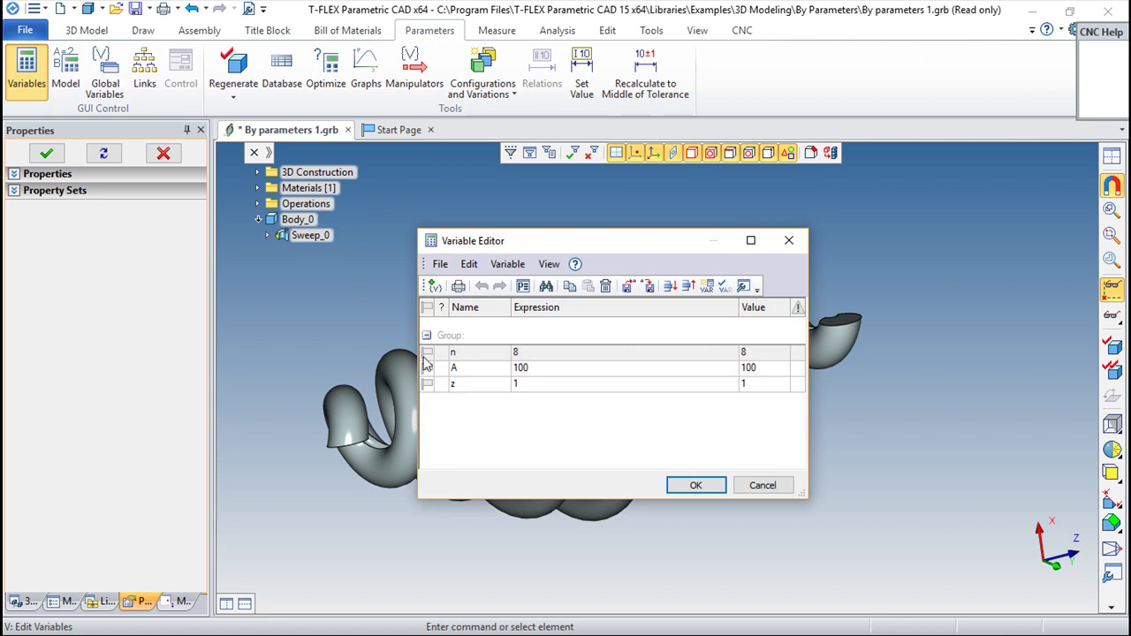
pyautogui.click(547, 367)
pyautogui.click(520, 383)
pyautogui.click(542, 366)
pyautogui.doubleClick(537, 368)
pyautogui.write('200')
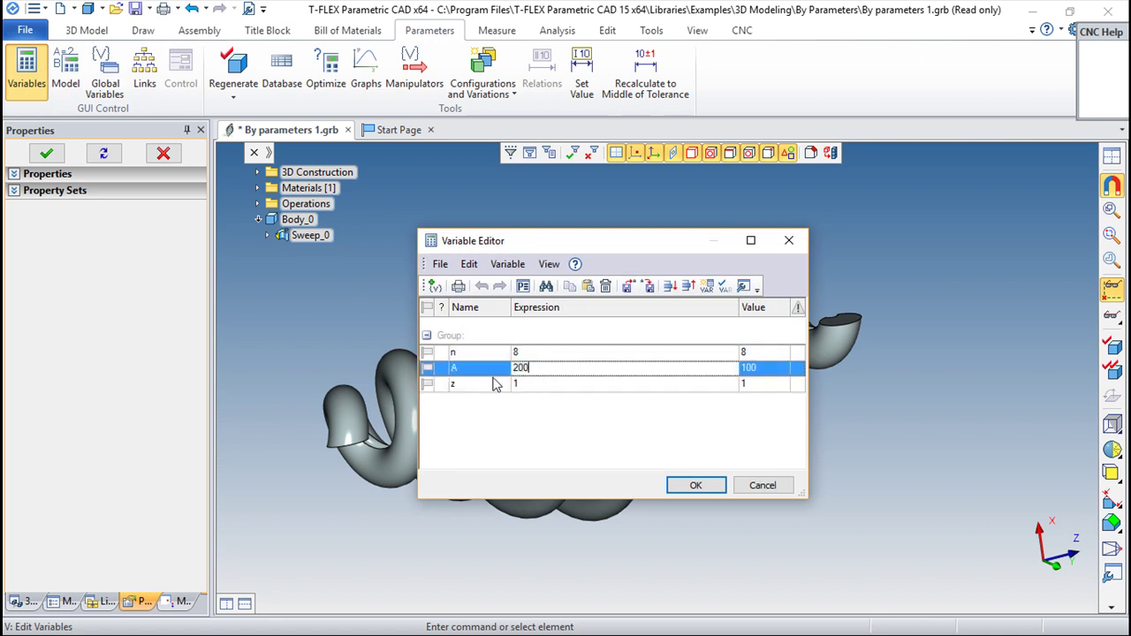
pyautogui.click(694, 485)
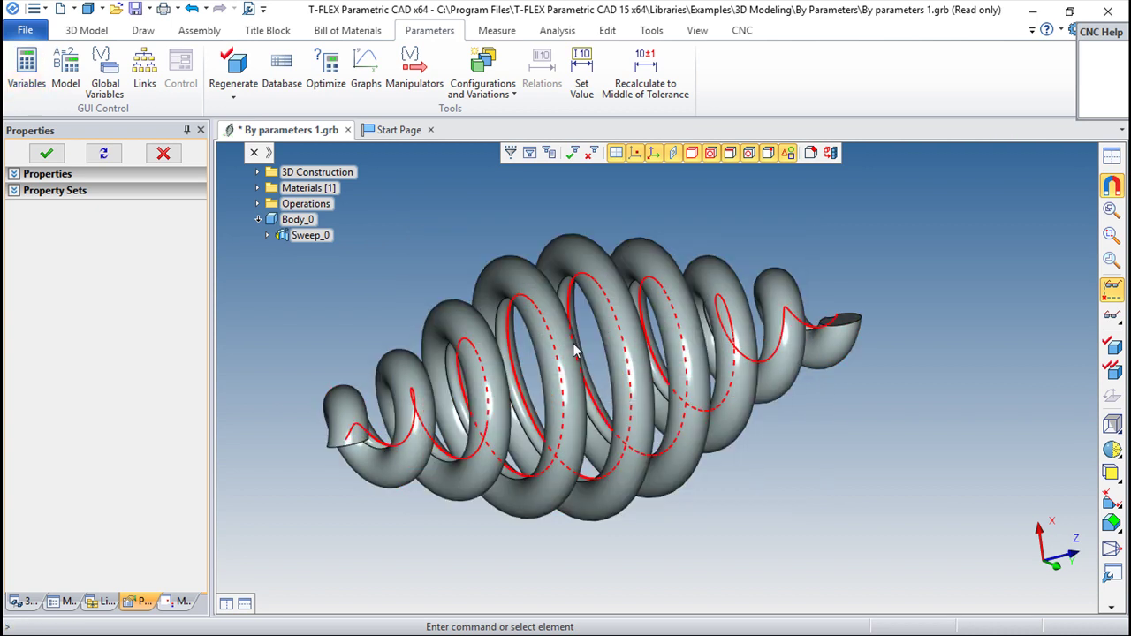
# Regenerate the 3D model with the changed variable and inspect the spring's coils and both ends from several angles.
pyautogui.click(1112, 347)
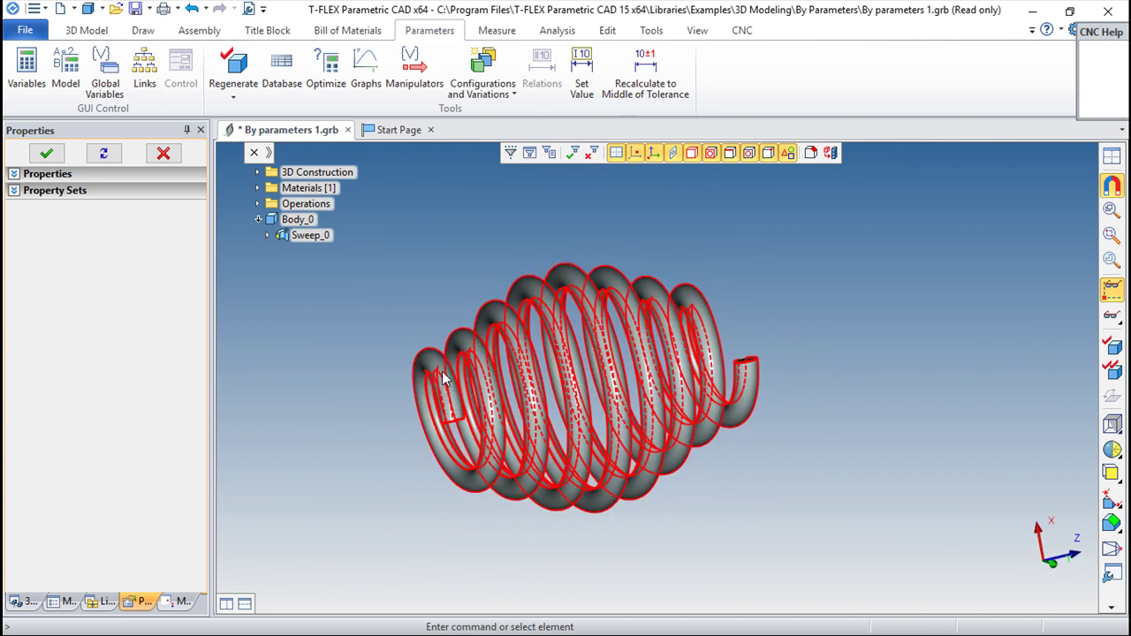
pyautogui.moveTo(868, 338); pyautogui.dragTo(800, 366, button='right')
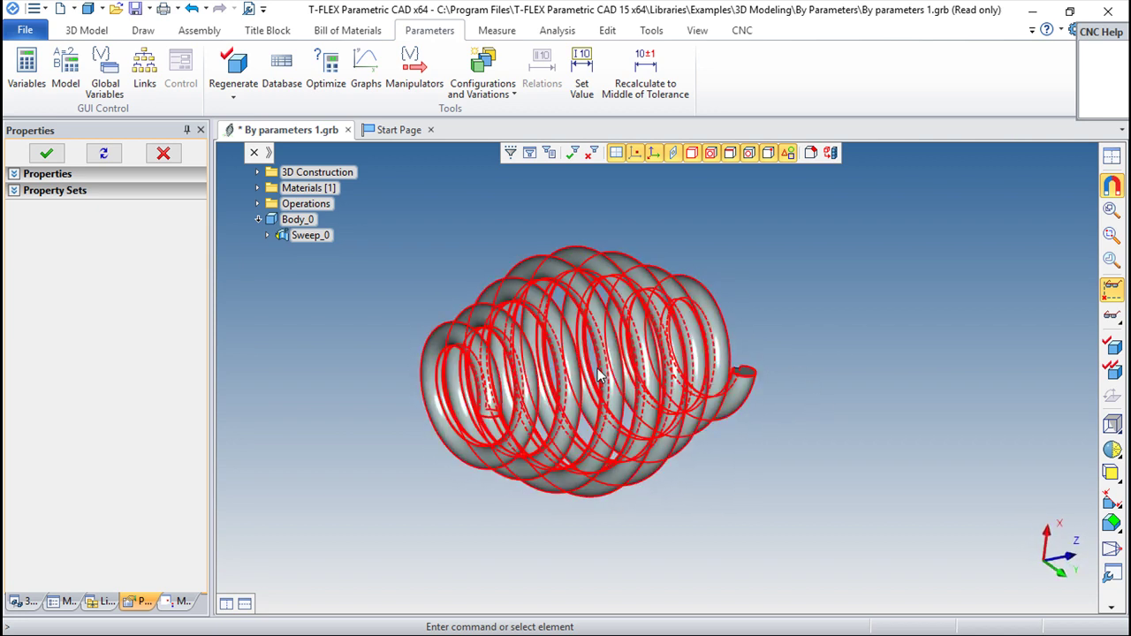
pyautogui.moveTo(809, 377); pyautogui.dragTo(590, 445, button='right')
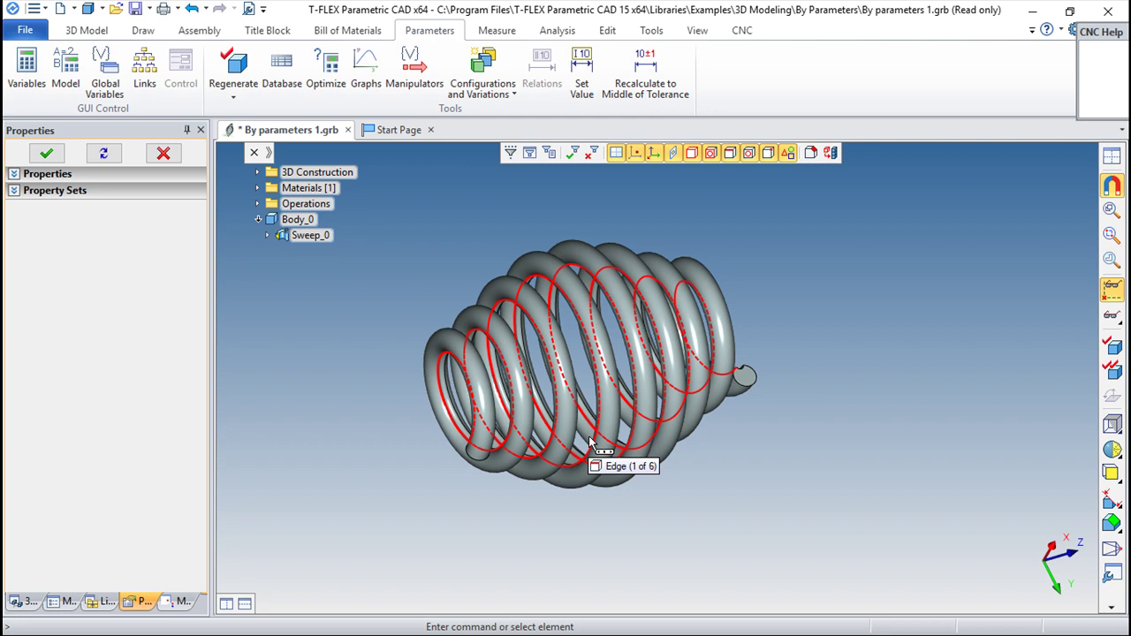
pyautogui.moveTo(797, 444); pyautogui.dragTo(789, 346, button='middle')
pyautogui.moveTo(747, 380); pyautogui.dragTo(355, 381, button='middle')
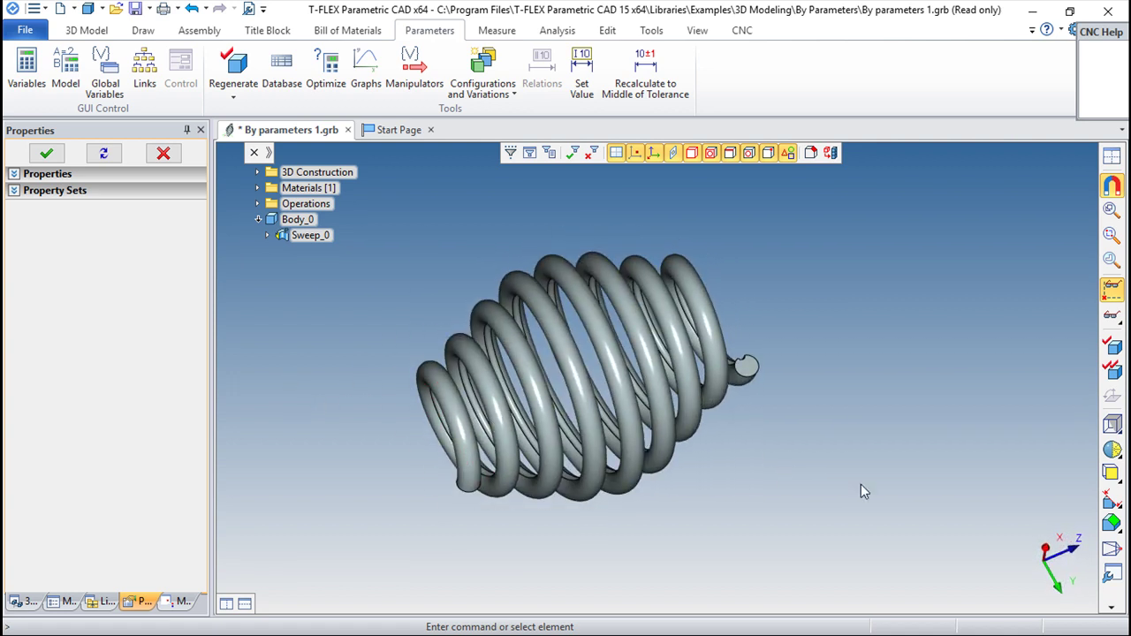
pyautogui.moveTo(844, 488); pyautogui.dragTo(415, 360, button='middle')
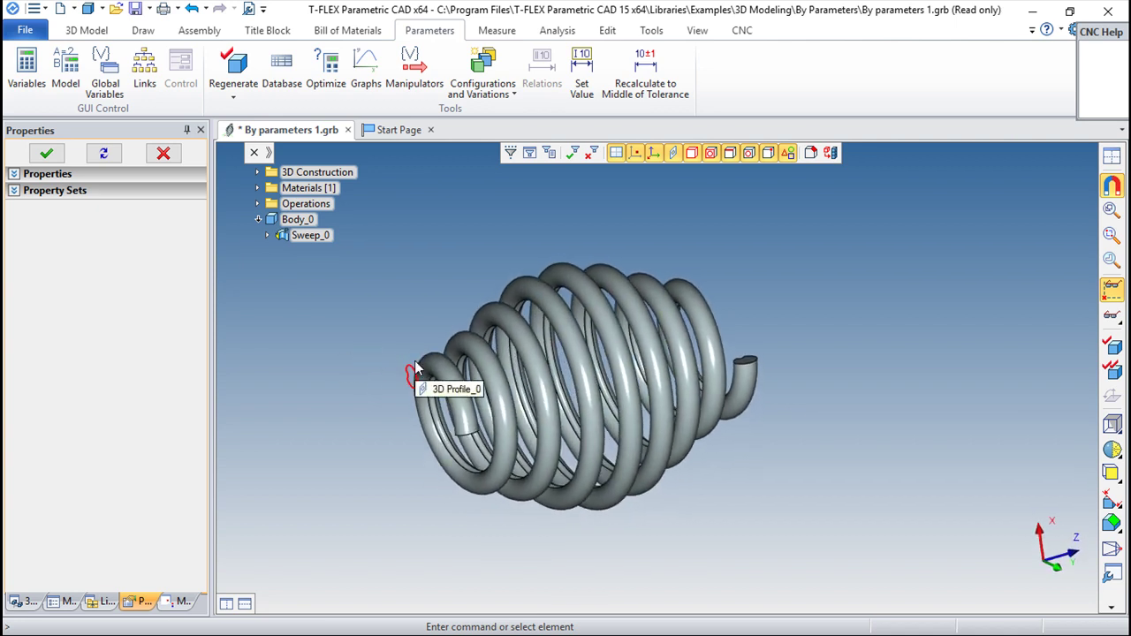